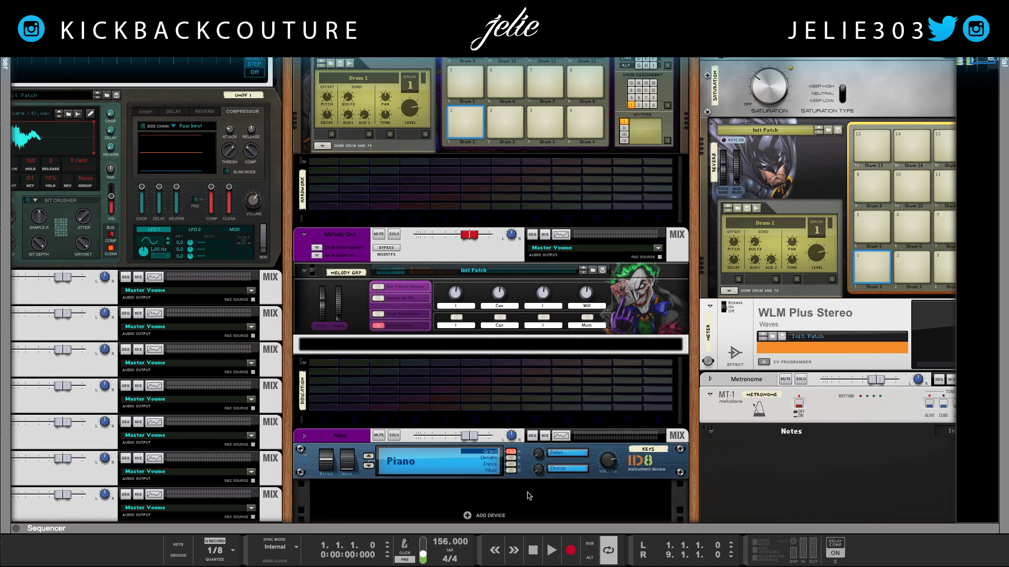
Dismiss the File menu and create a new empty song with Cmd+N.
click(473, 438)
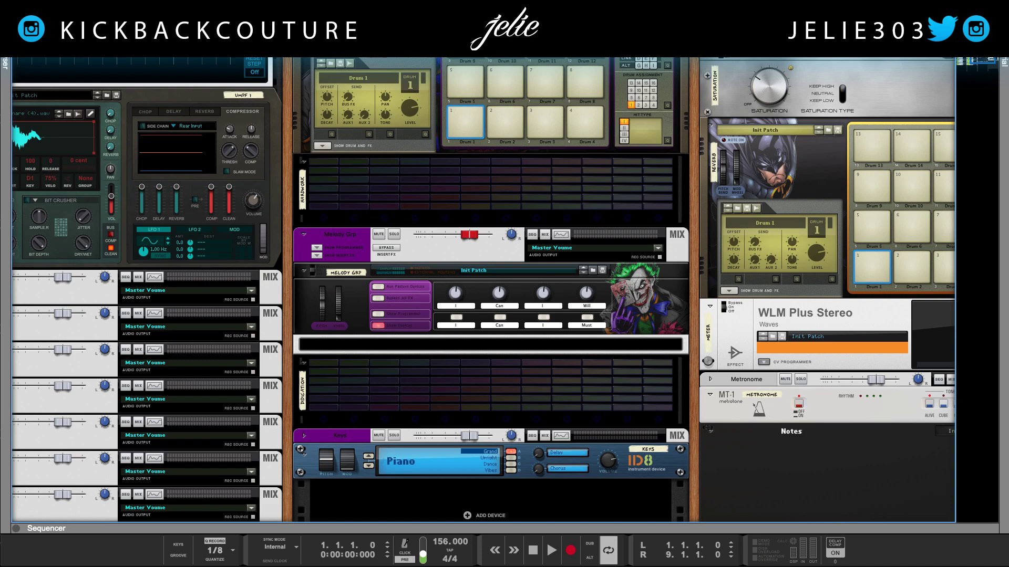
click(32, 53)
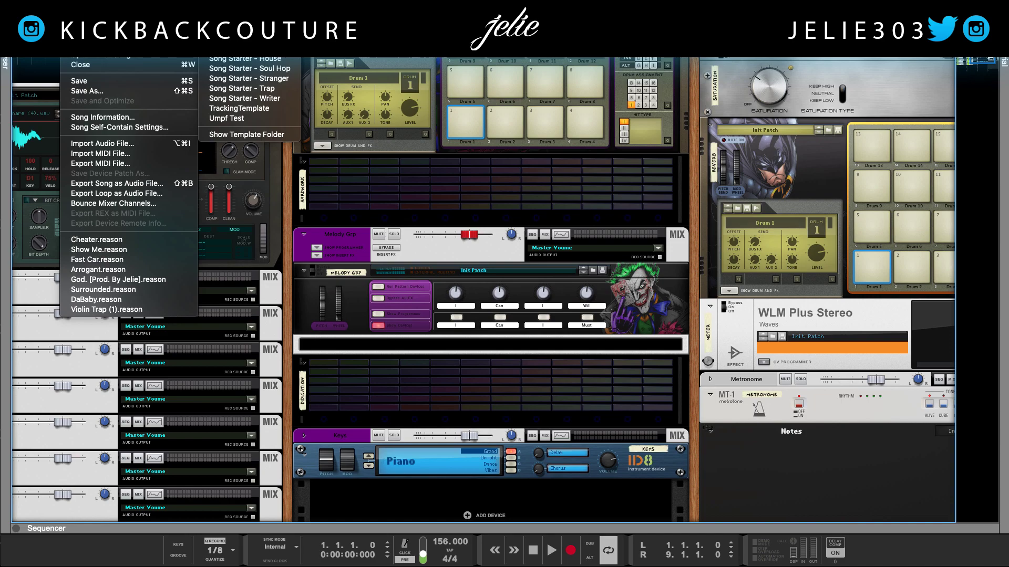
key(Escape)
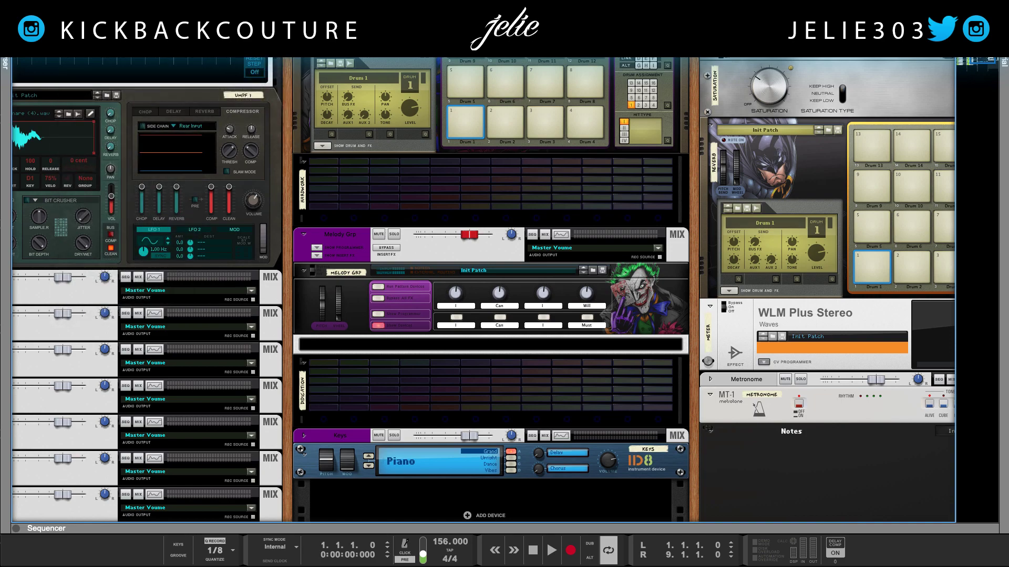
key(super+n)
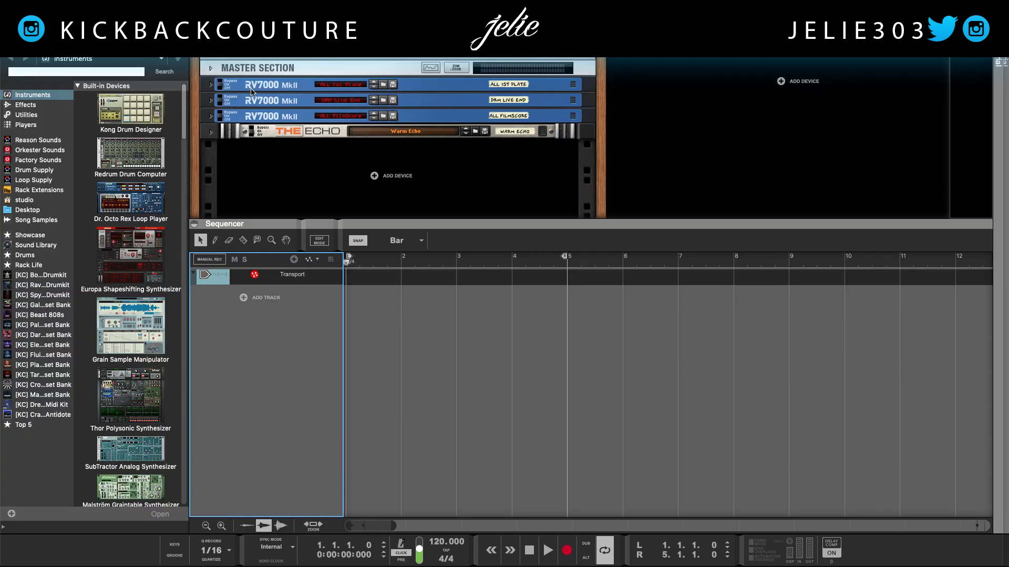
Hide the browser and delete the three RV7000 reverbs and The Echo from the rack.
key(F3)
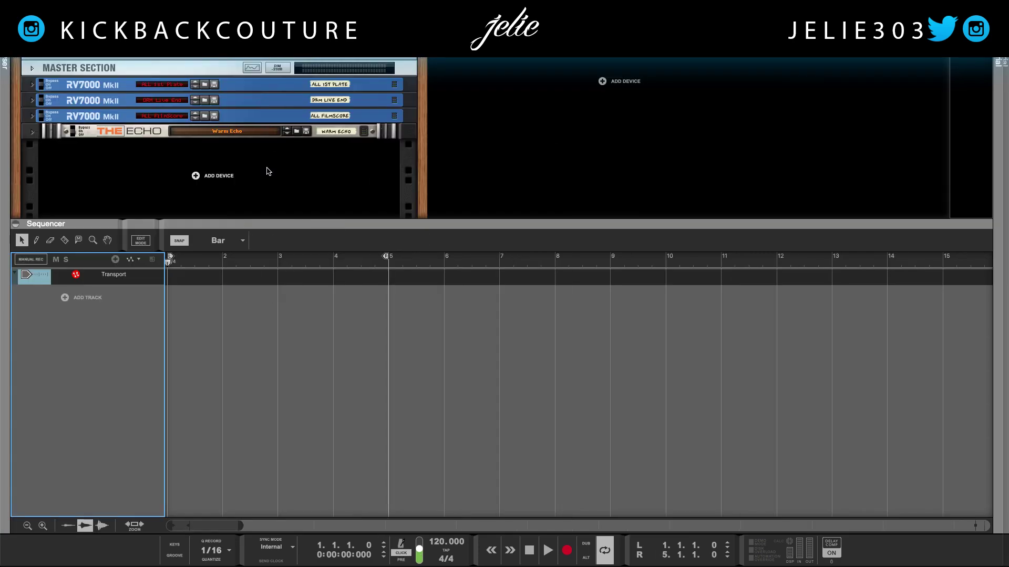
click(102, 90)
shift+click(104, 133)
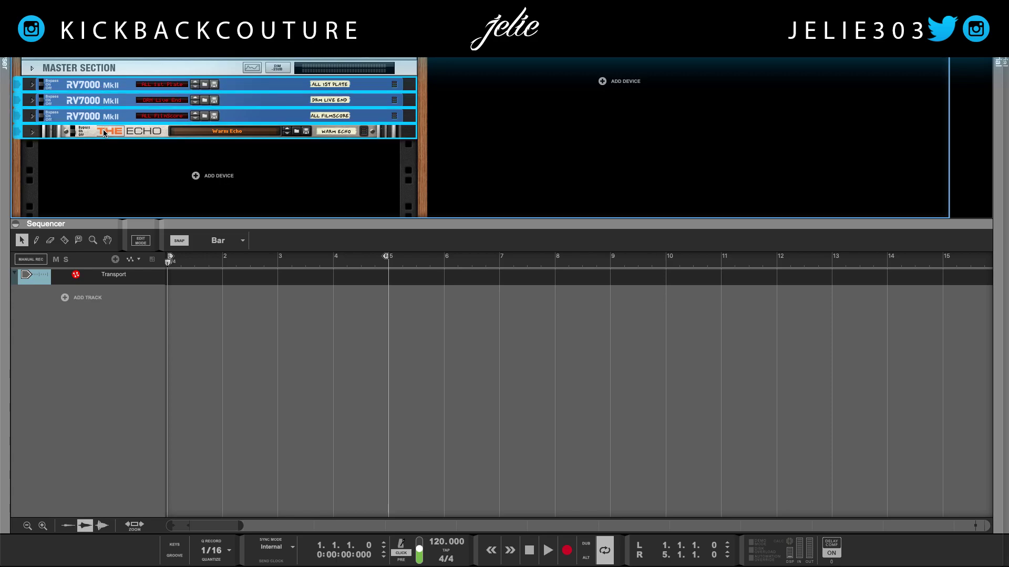
key(Delete)
Reset the Master Section to clear its insert effects.
click(31, 68)
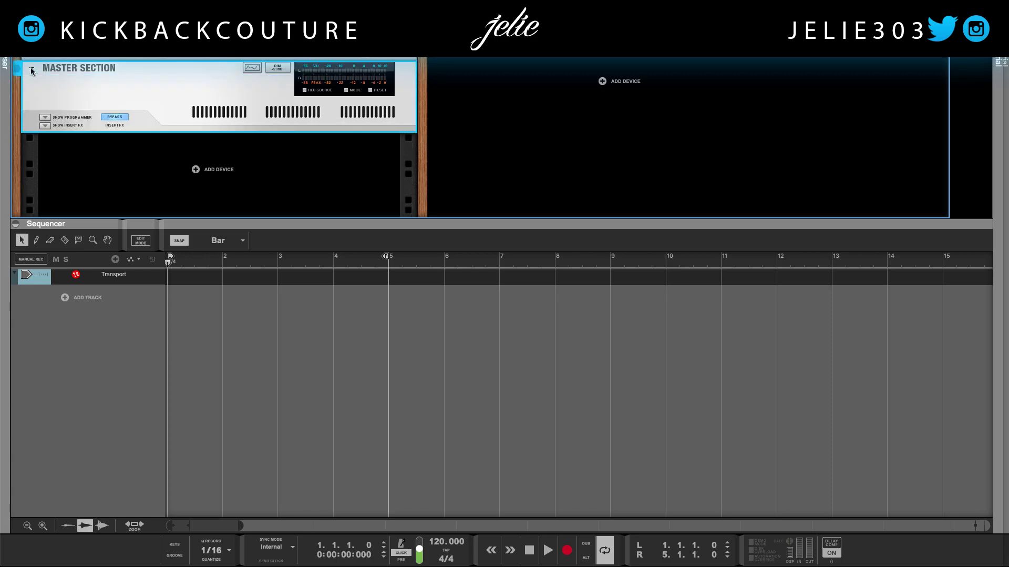
click(45, 125)
scroll(156, 105, down, 3)
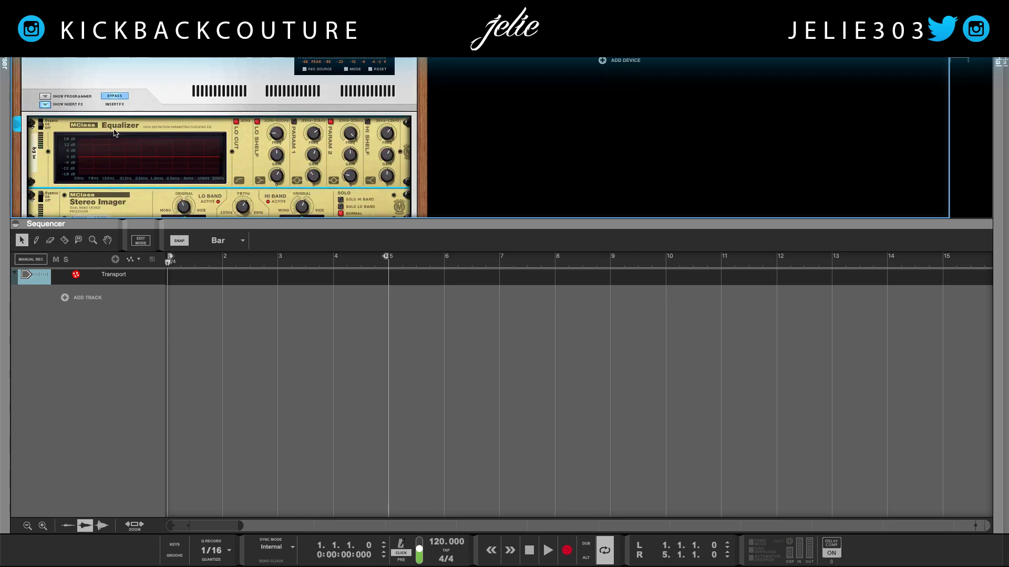
scroll(158, 74, up, 3)
right_click(159, 86)
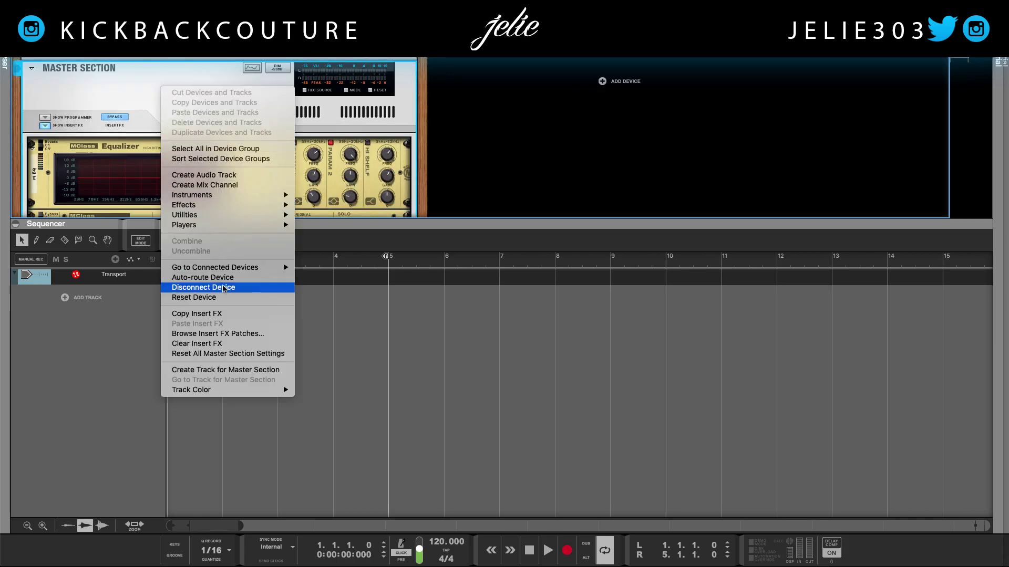
click(227, 299)
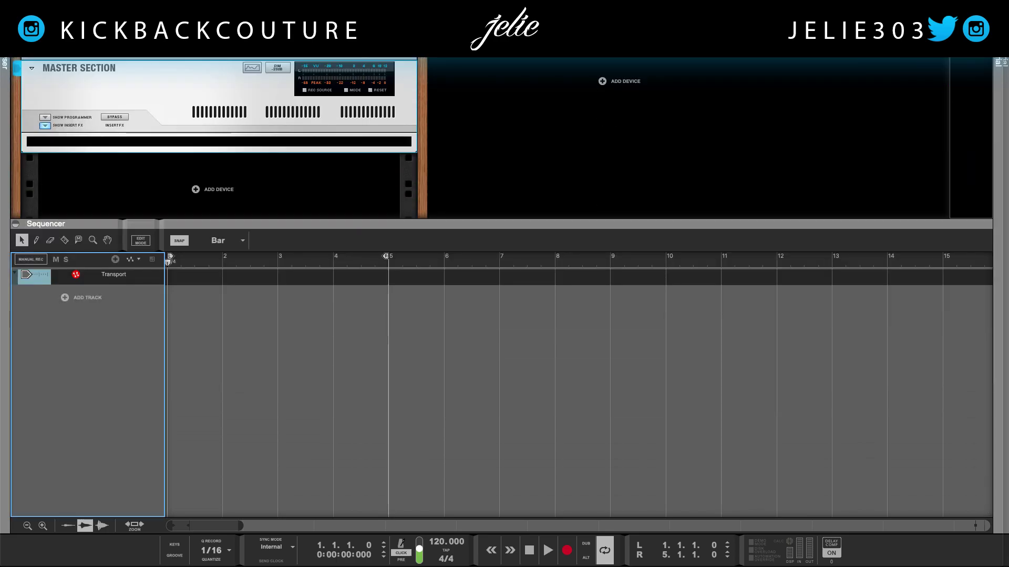
Expand the sequencer to fill the window and set the song tempo to 165 BPM.
drag(331, 224, 336, 59)
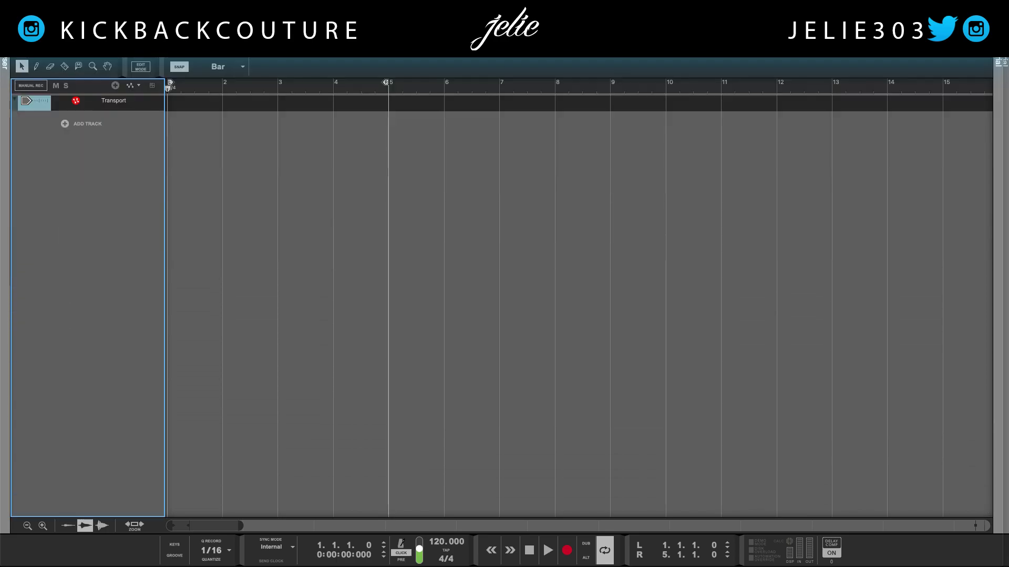
click(262, 228)
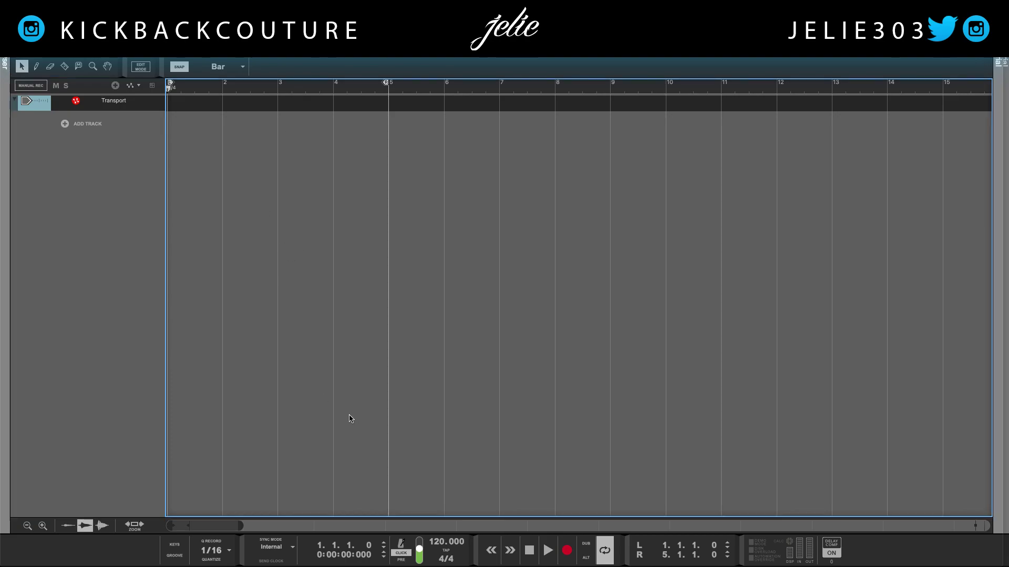
double_click(435, 545)
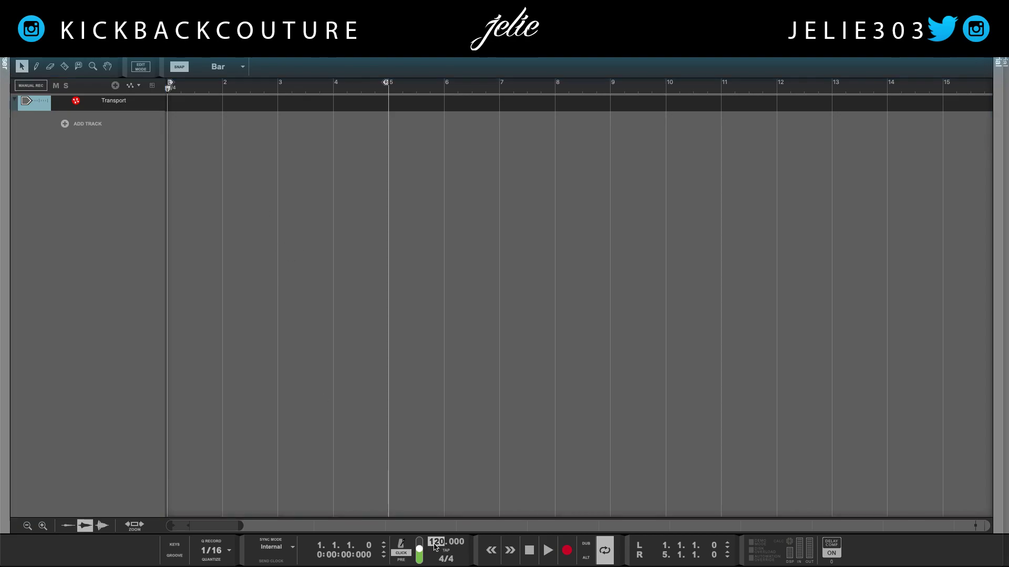
text(165)
key(Return)
click(110, 393)
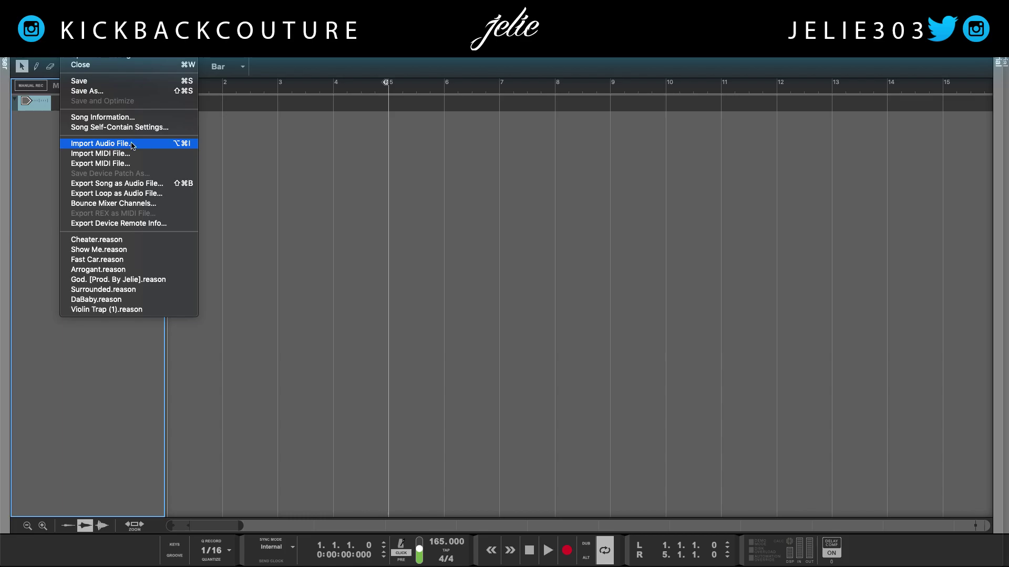
Import Hook Lib, In_Out, Lead, Racket, STK1 and STK2 .wav stems from the Racket folder.
click(37, 165)
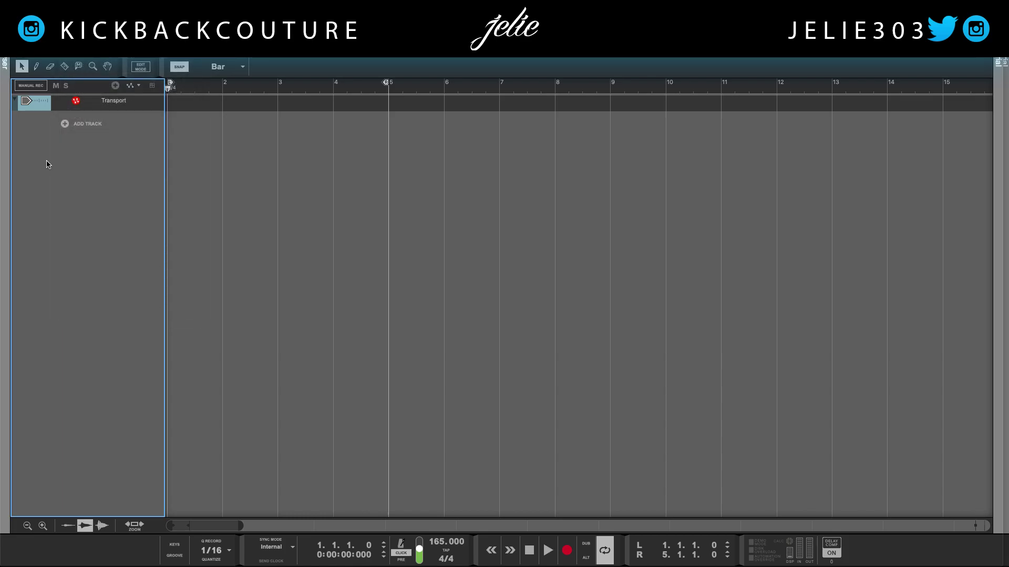
click(105, 114)
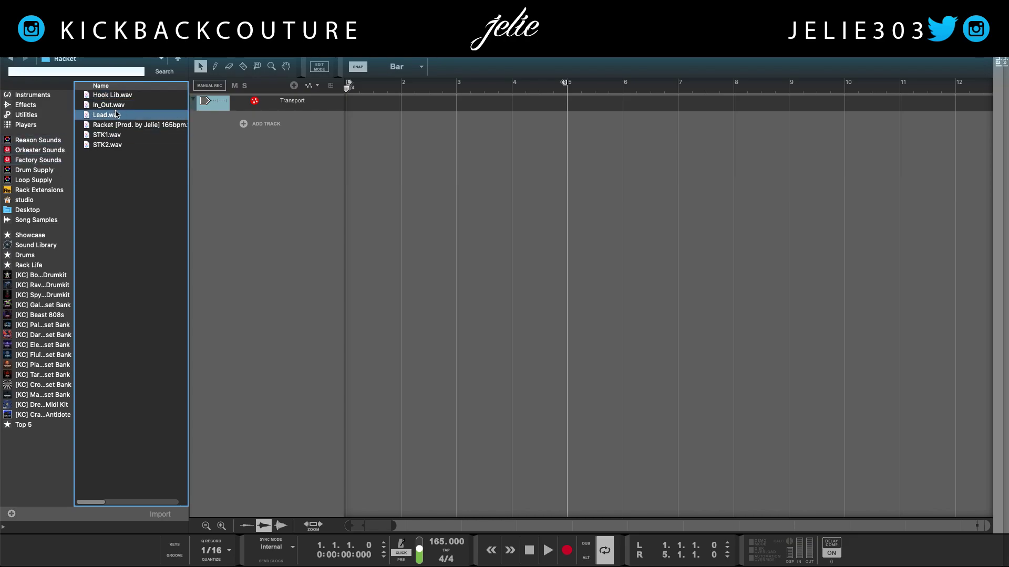
click(131, 143)
click(143, 115)
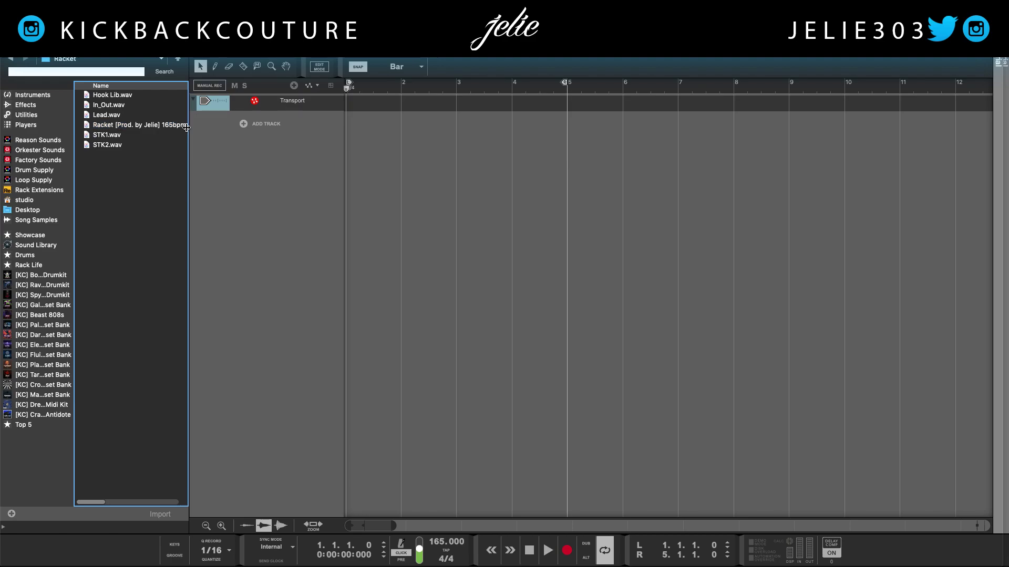
mouse_move(186, 127)
mouse_down()
mouse_move(220, 128)
mouse_move(204, 128)
mouse_up()
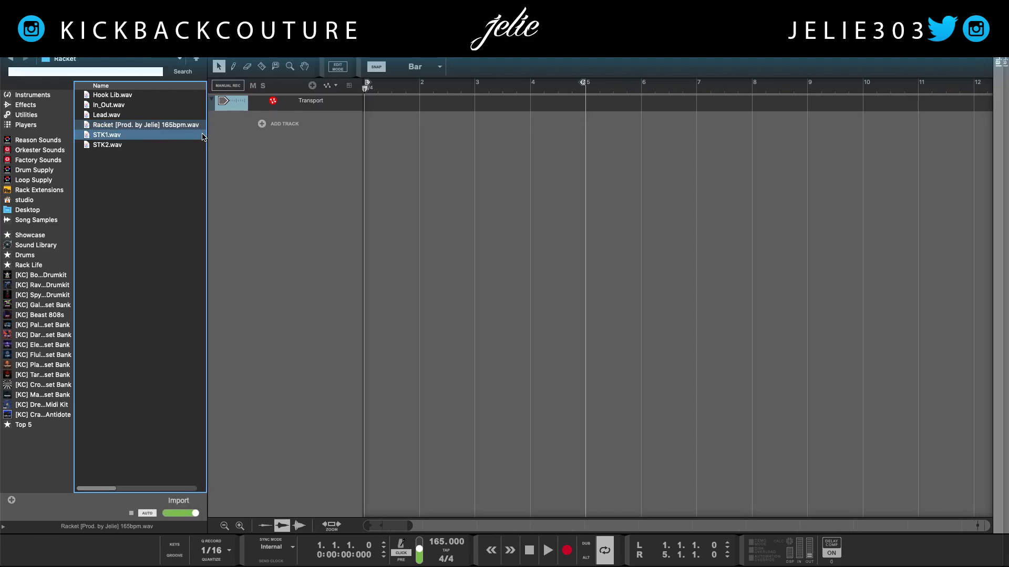
click(129, 513)
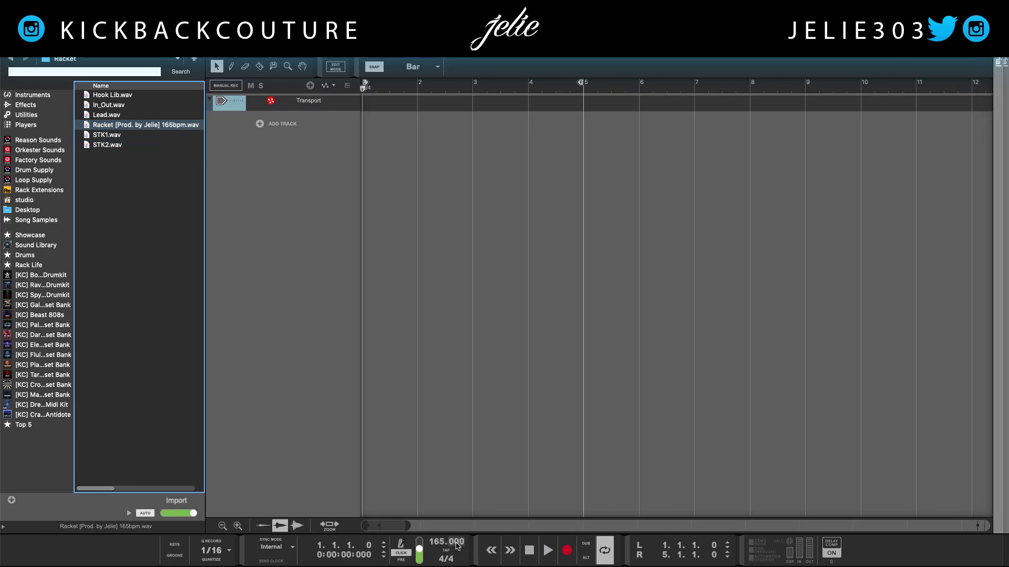
click(110, 95)
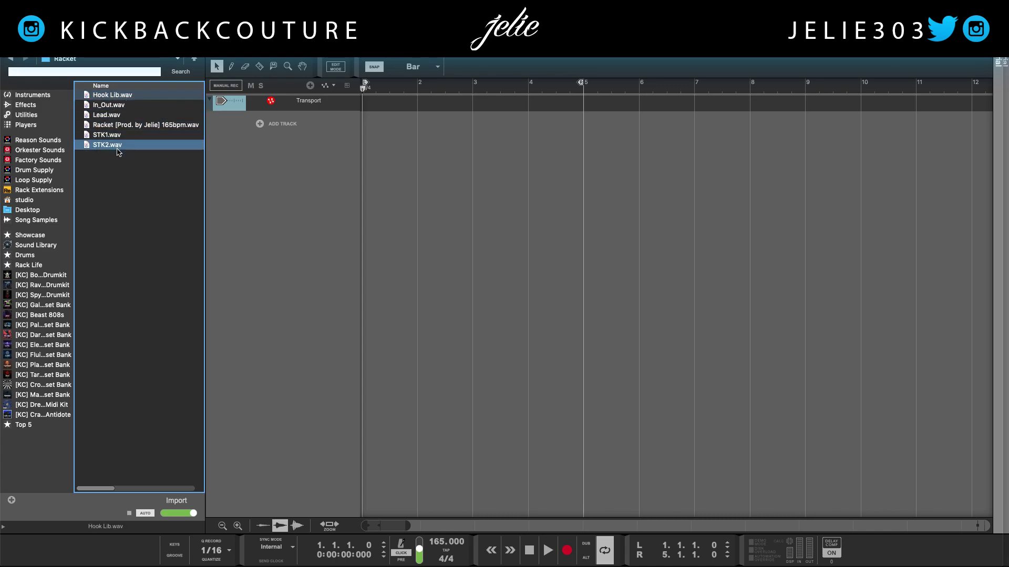
shift+click(119, 152)
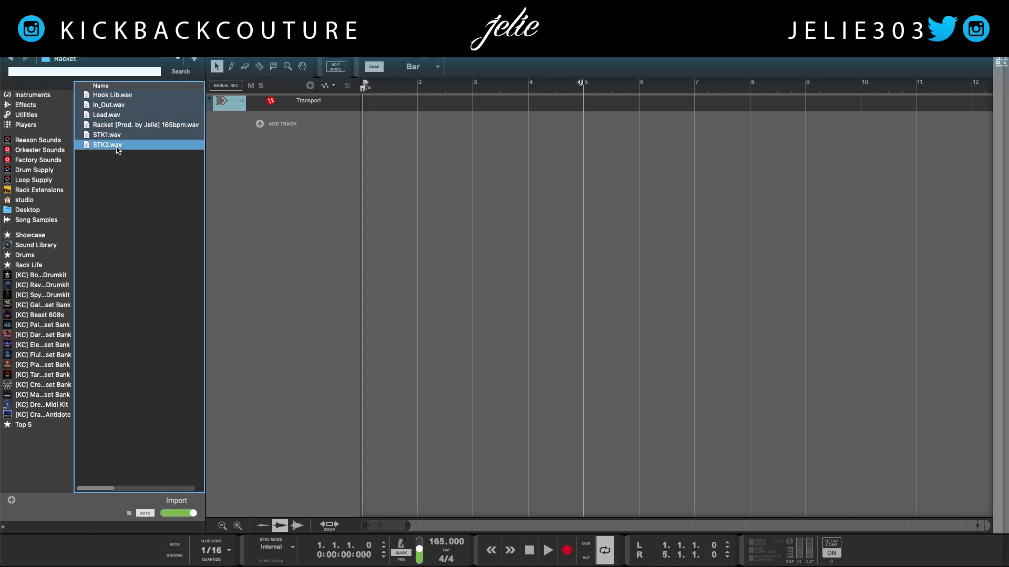
click(167, 504)
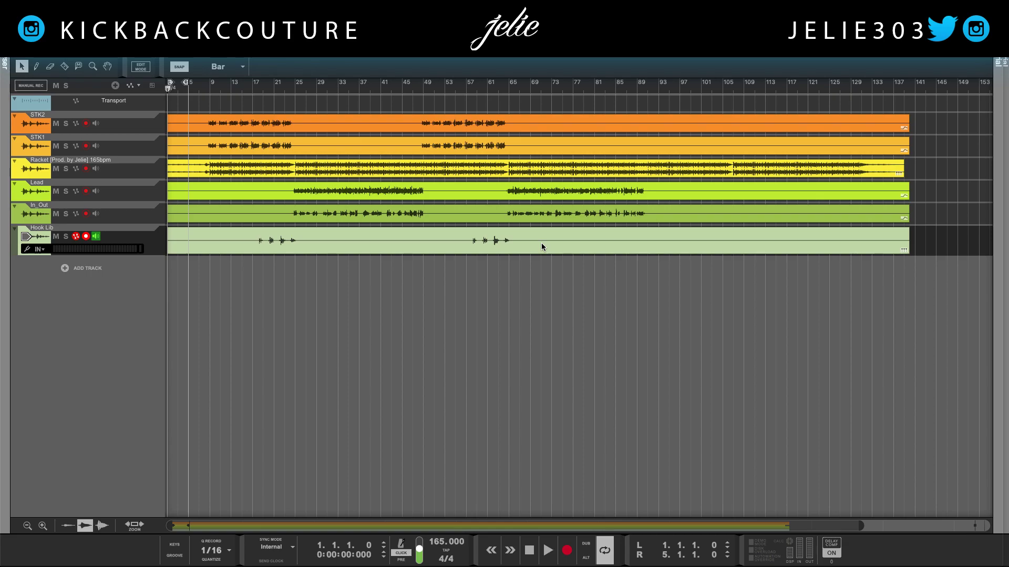
Move the Racket track to the top and put the playback position at bar 8.
click(438, 260)
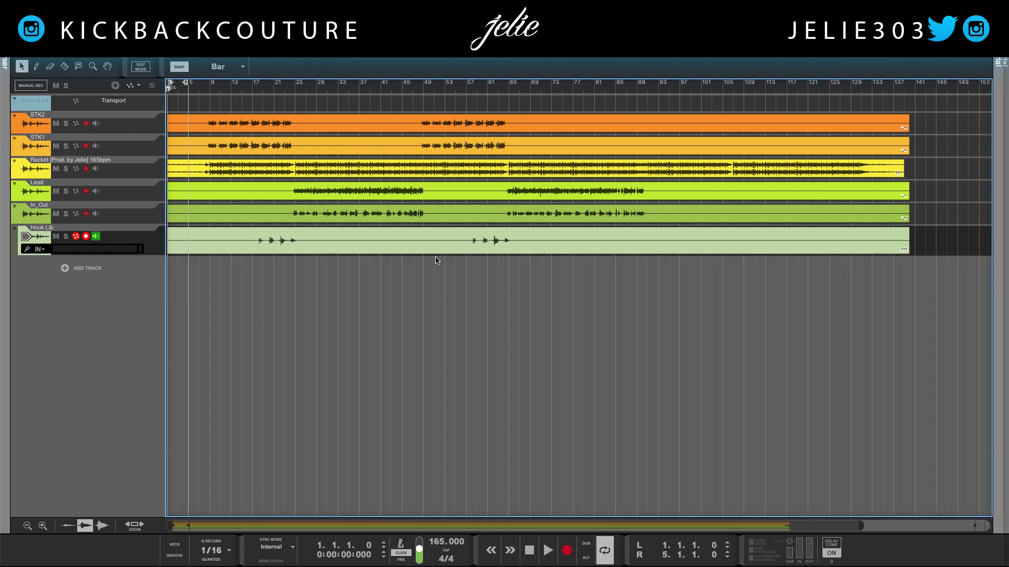
click(32, 171)
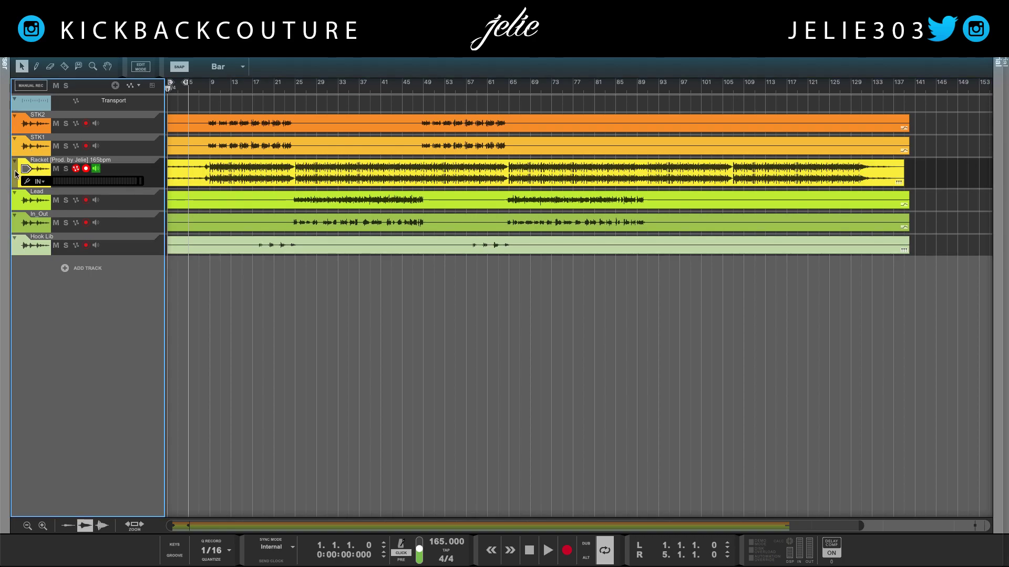
drag(18, 164, 23, 114)
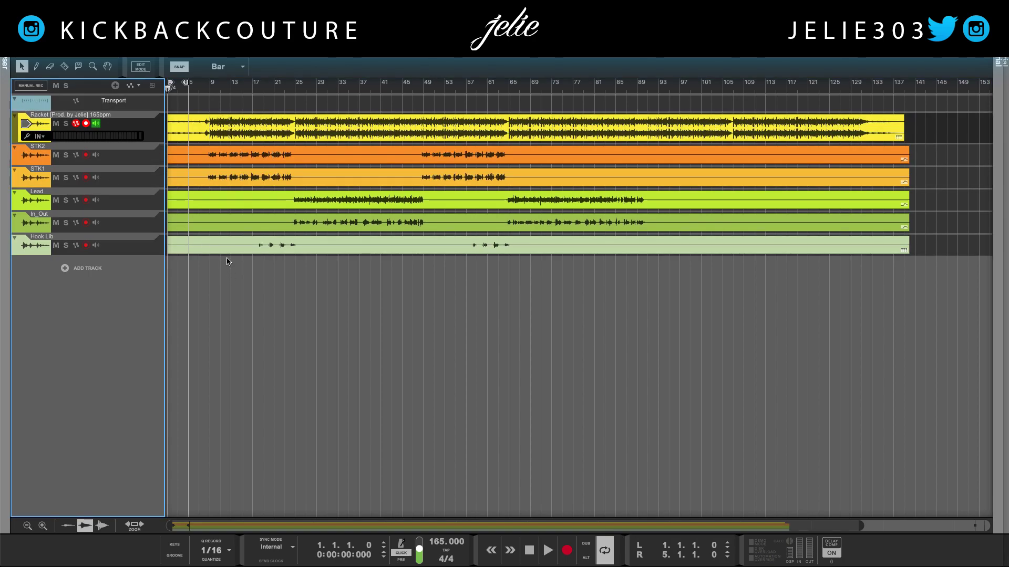
click(204, 86)
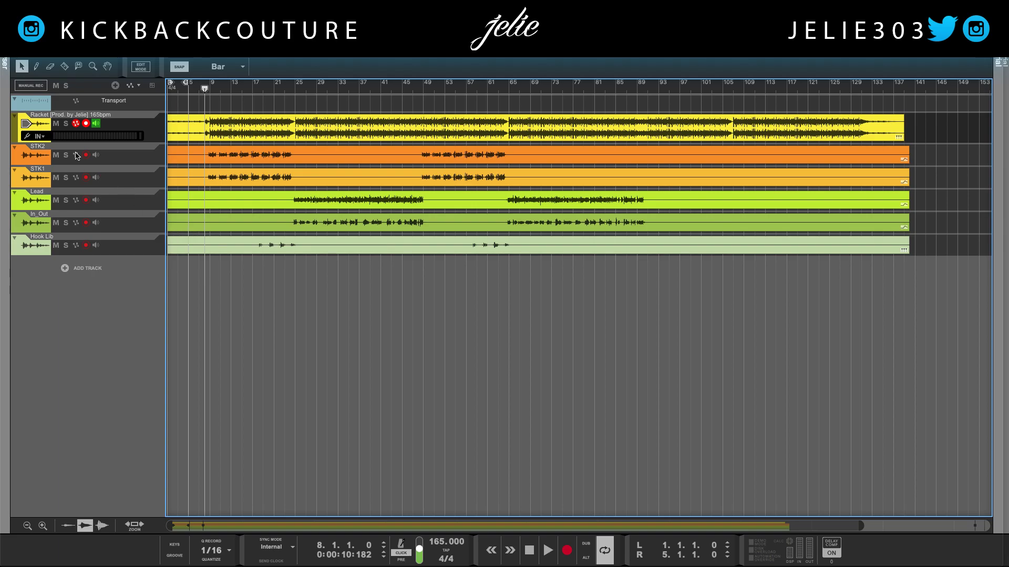
Move Lead directly below Racket and In_Out below Lead.
click(16, 129)
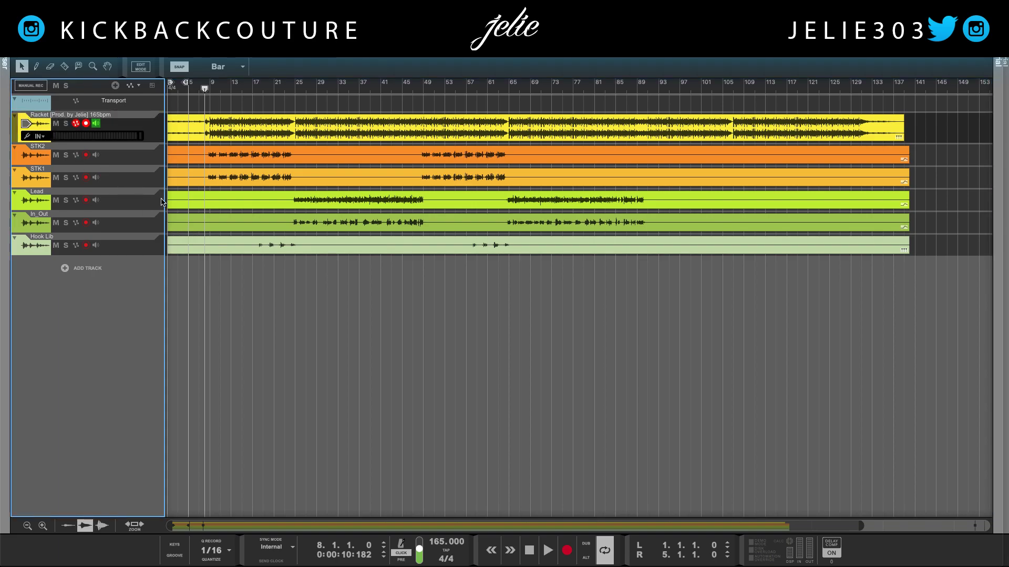
drag(16, 204, 24, 136)
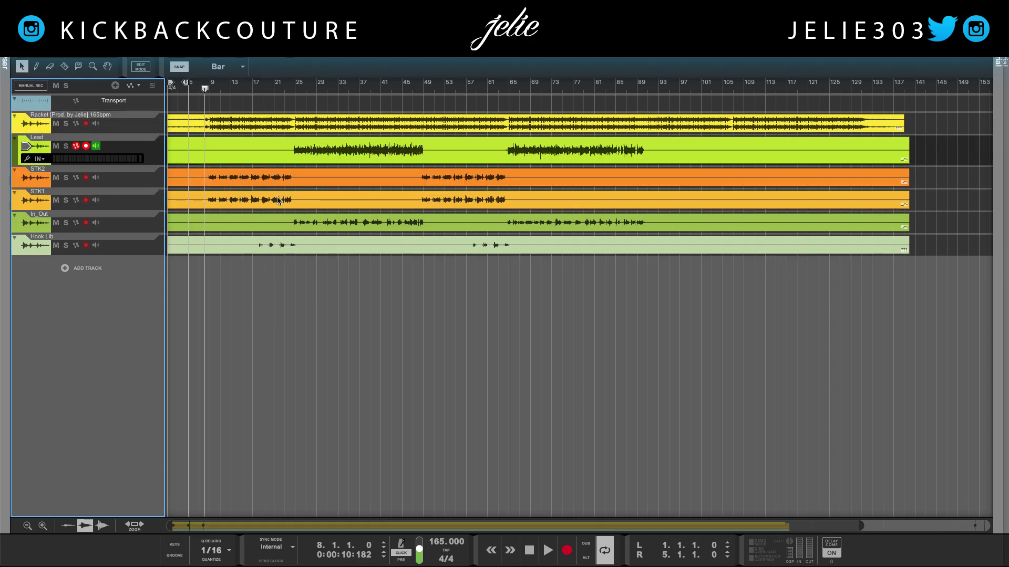
drag(16, 226, 29, 167)
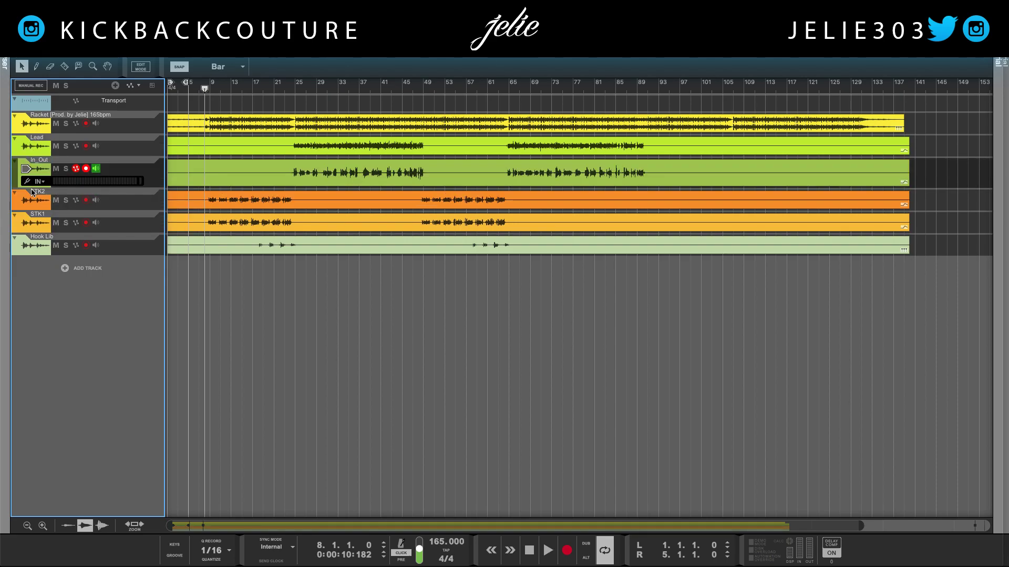
click(23, 146)
Set the Racket track color to Red.
click(20, 129)
right_click(20, 128)
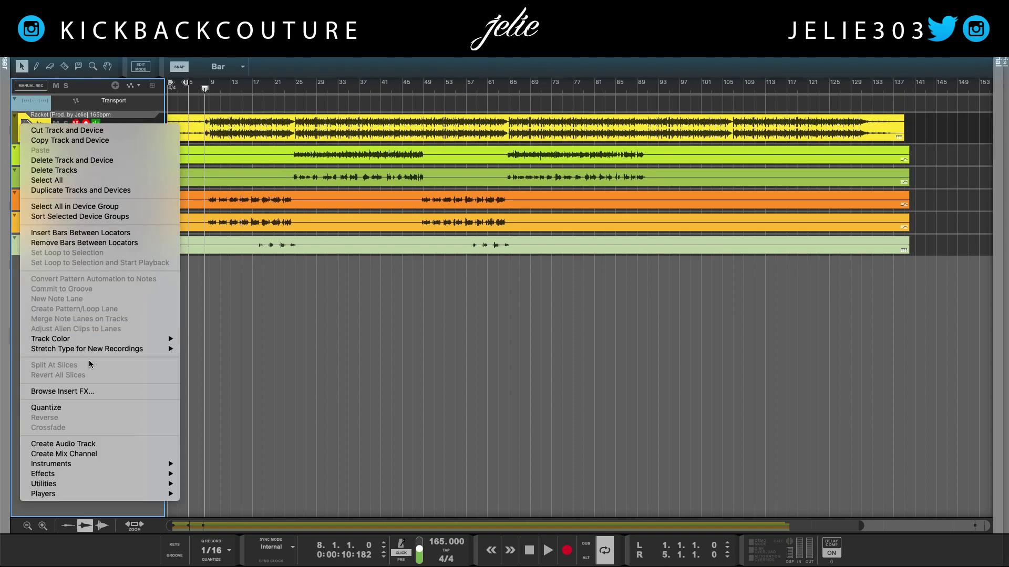
mouse_move(100, 339)
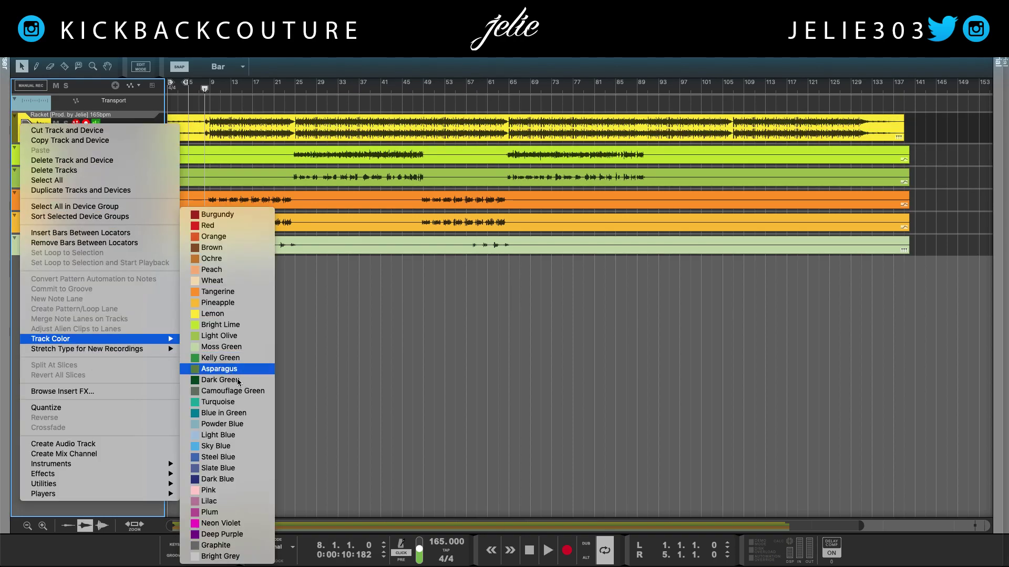
click(251, 225)
Color the Lead and In_Out tracks Graphite.
click(21, 163)
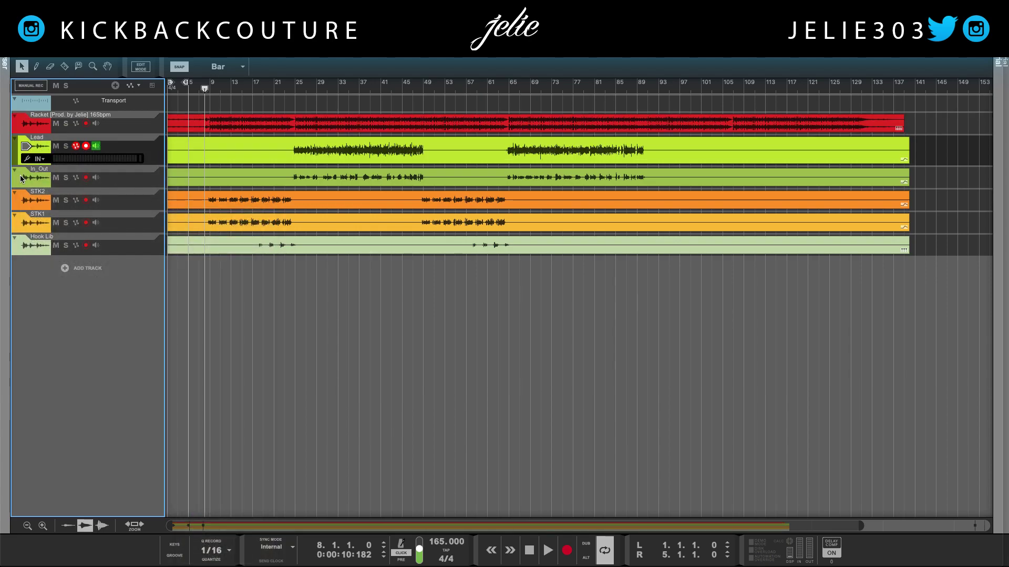
click(21, 181)
right_click(20, 178)
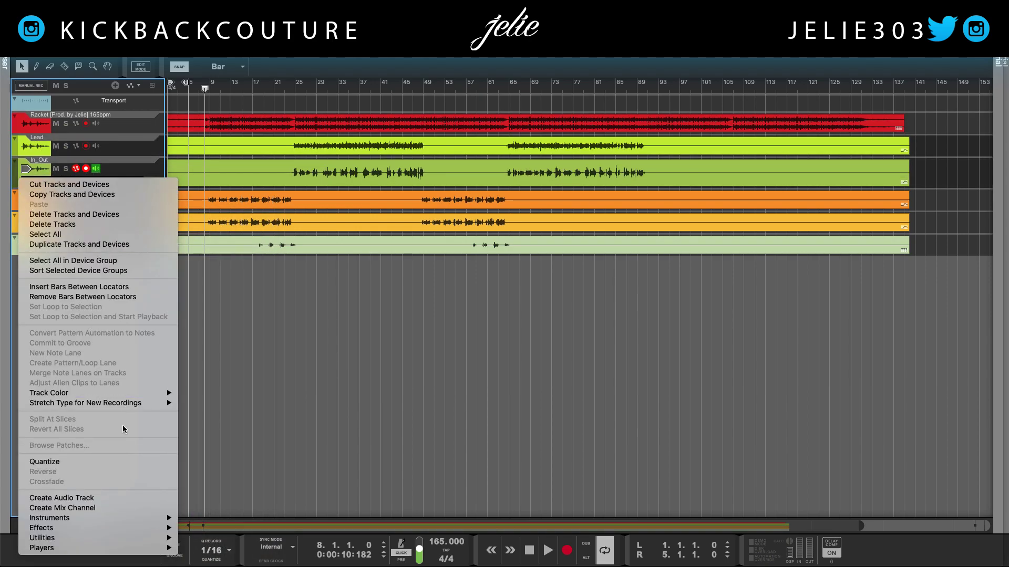
mouse_move(124, 393)
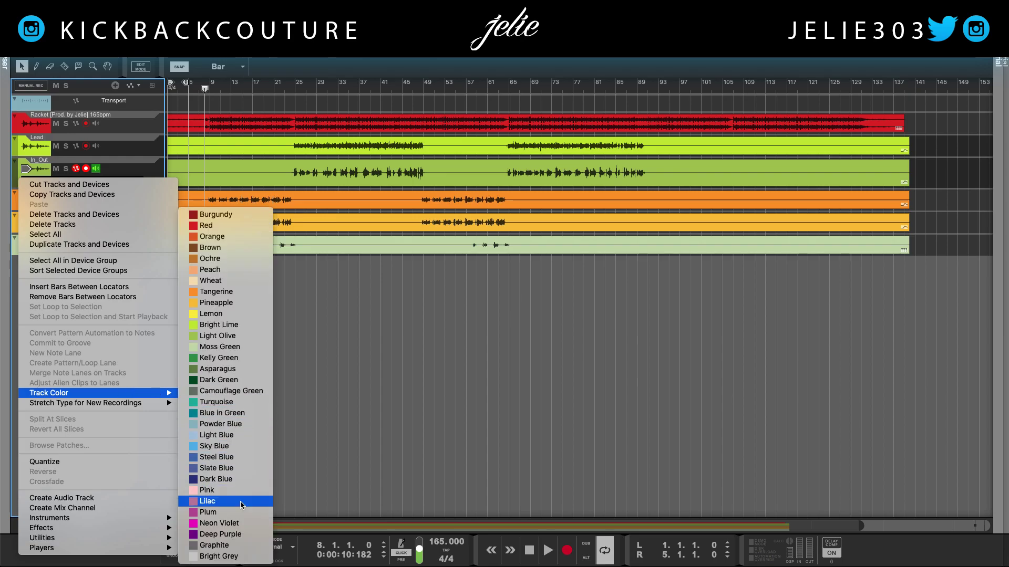
click(243, 545)
Color STK2, STK1 and Hook Lib Light Olive, then stop playback.
click(30, 202)
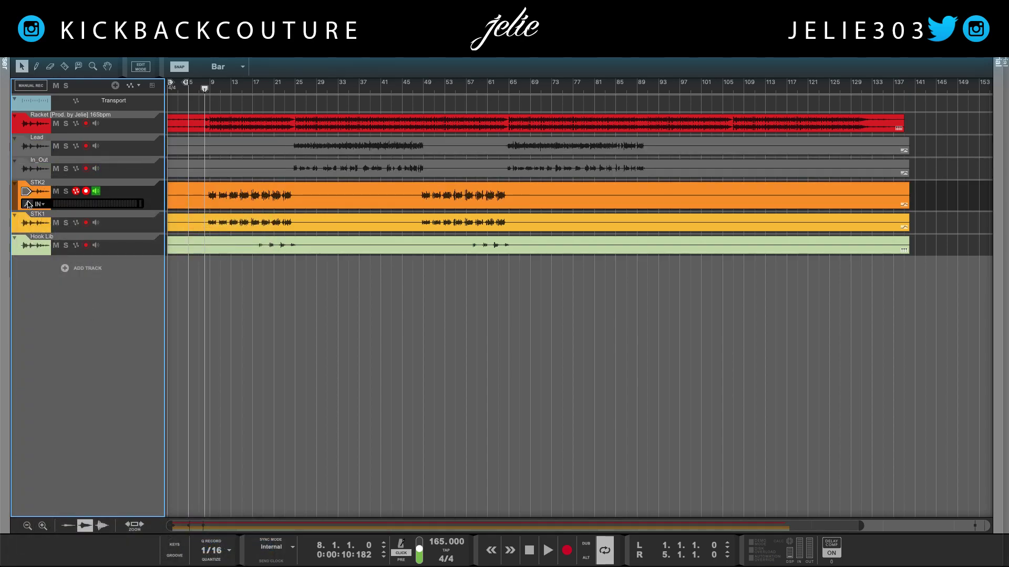
click(30, 248)
right_click(30, 249)
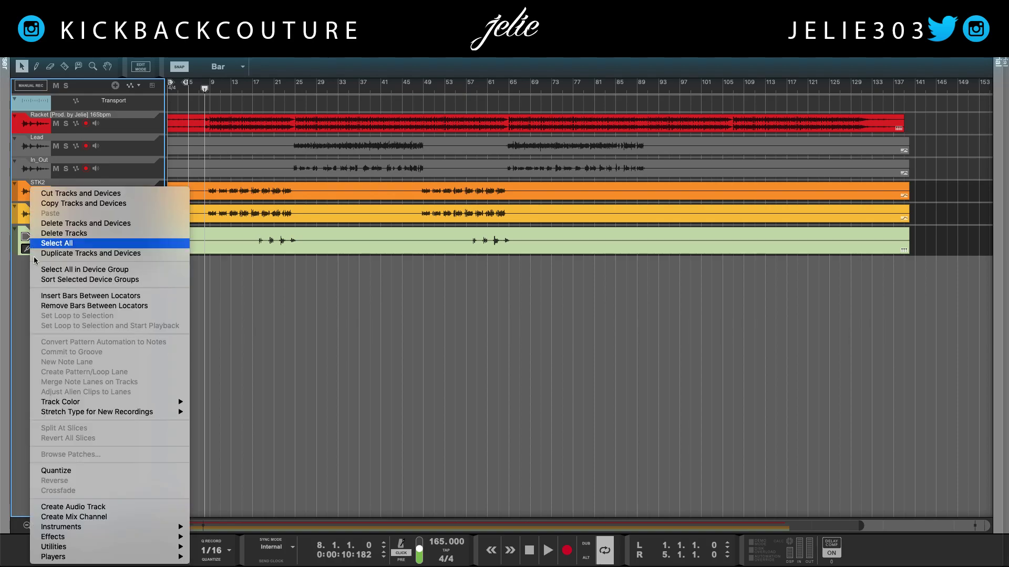
mouse_move(160, 404)
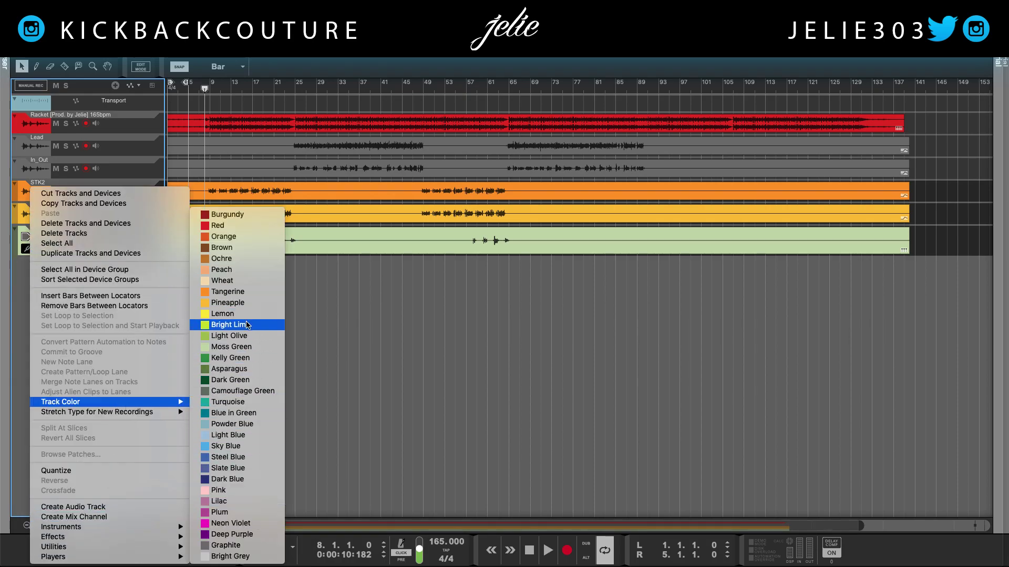
click(251, 336)
click(286, 319)
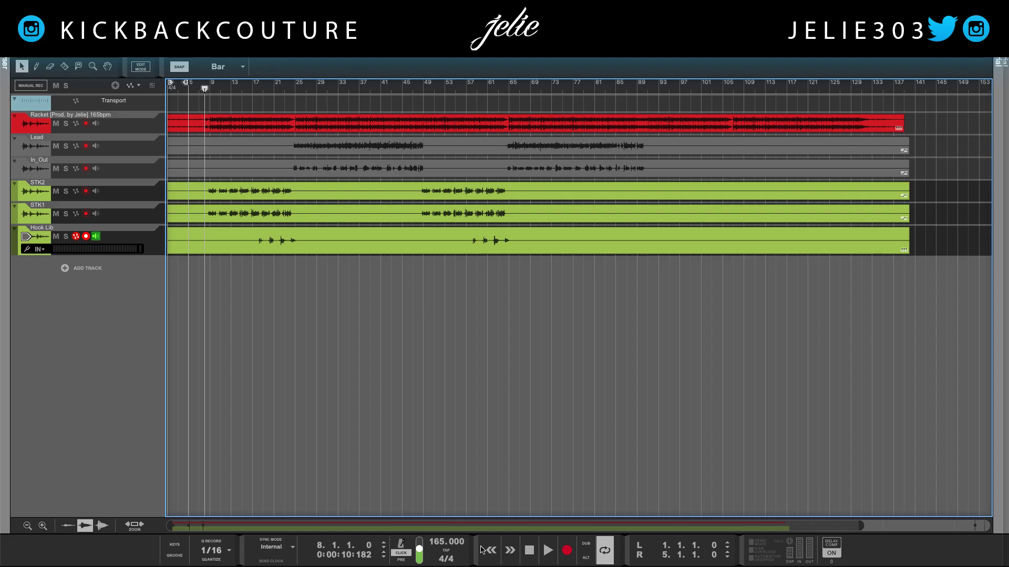
click(528, 552)
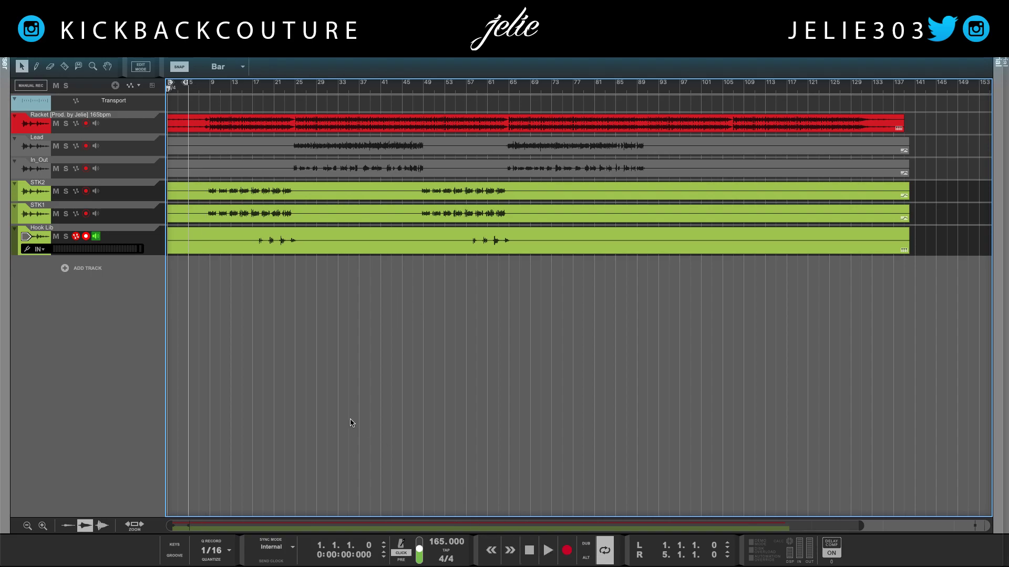